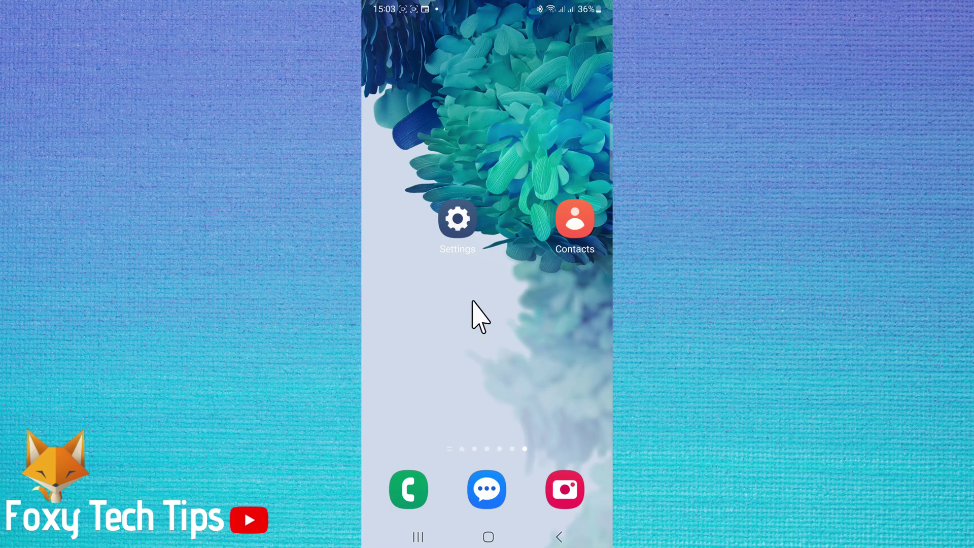
Step: Open Settings and go to Advanced features > Side key
left_click(459, 226)
left_click(459, 222)
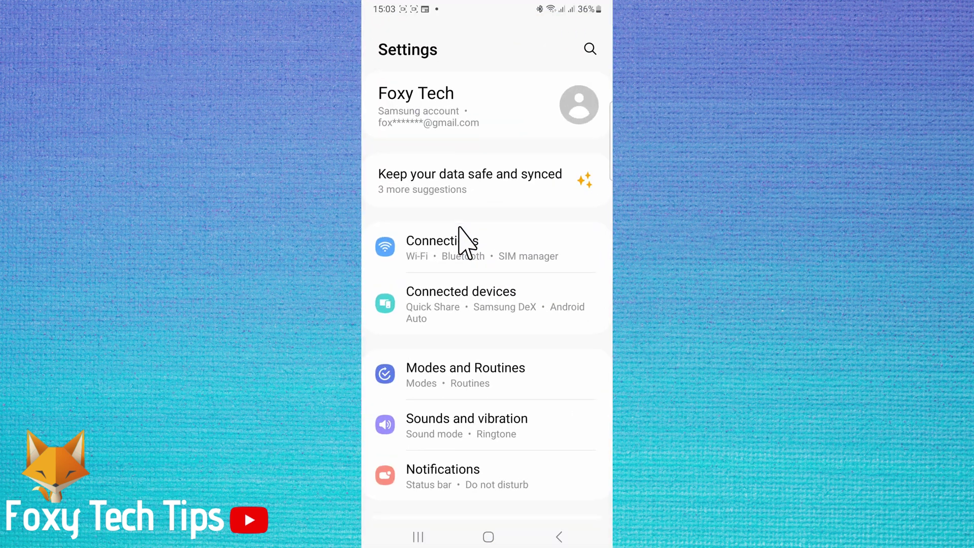
scroll(459, 228, "down", 10)
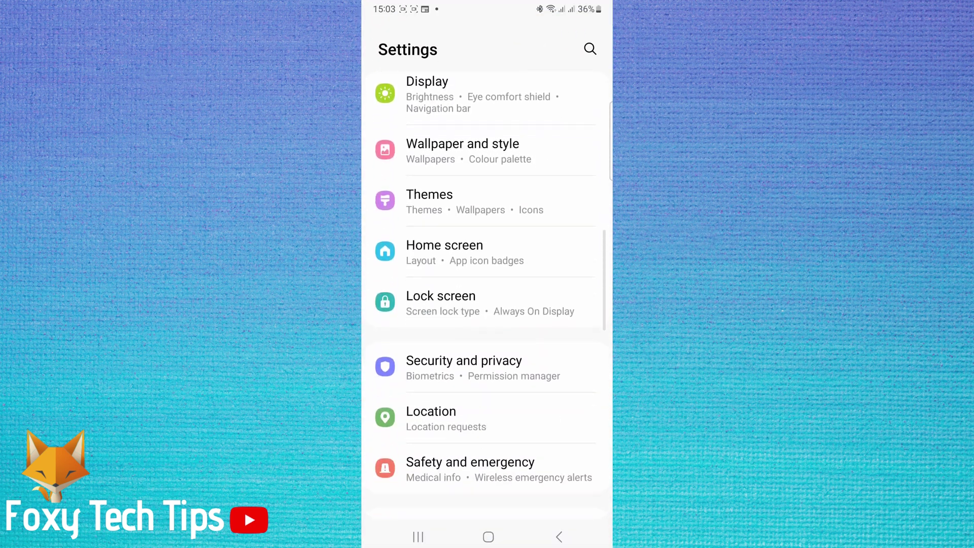
scroll(487, 295, "down", 5)
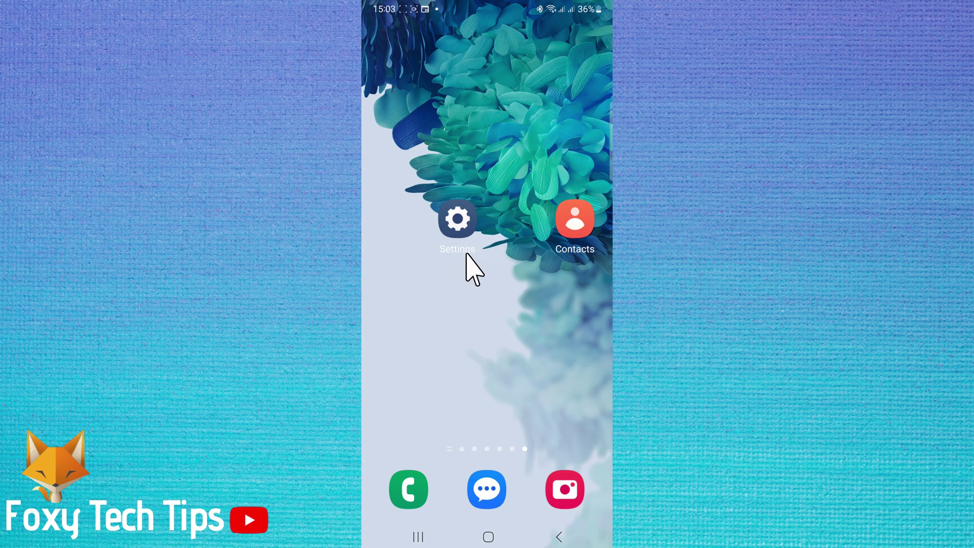
left_click(459, 222)
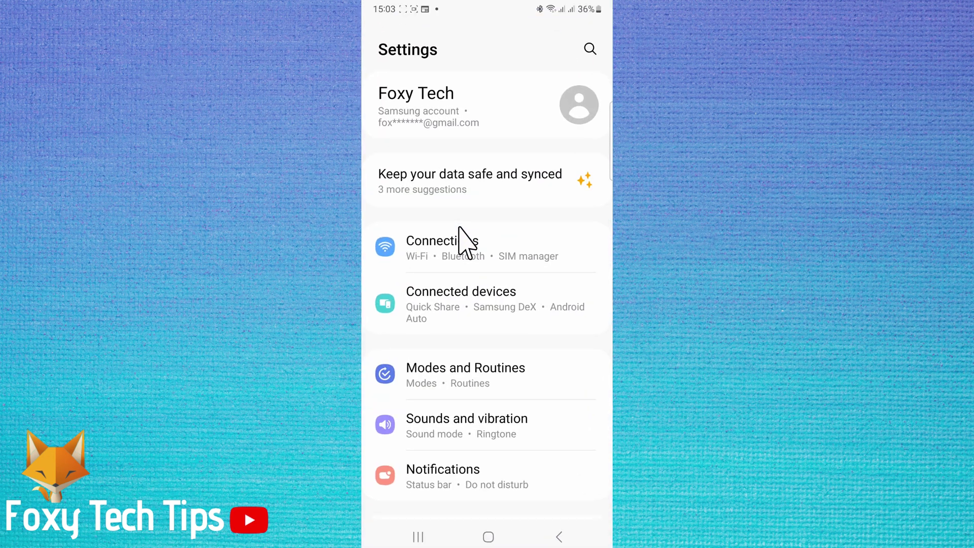
scroll(458, 227, "down", 10)
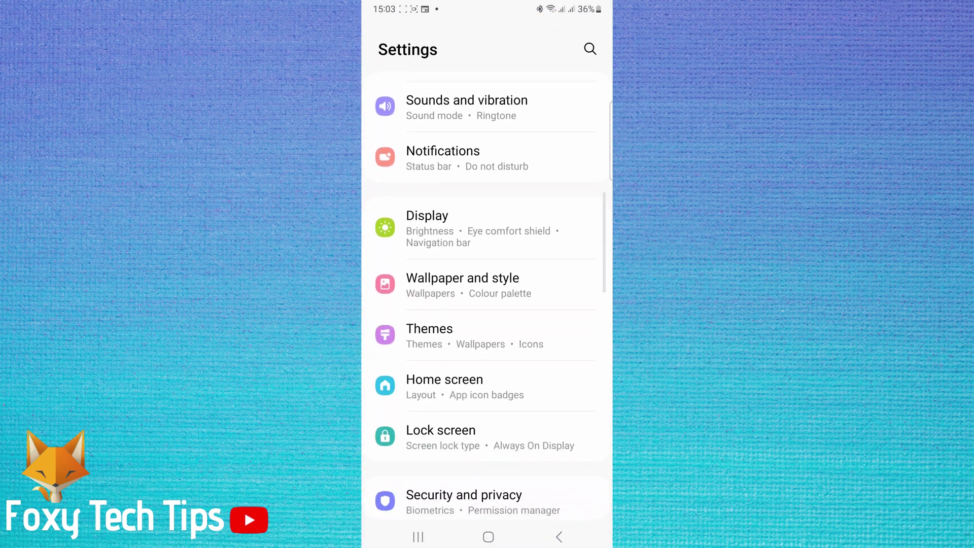
scroll(485, 296, "down", 5)
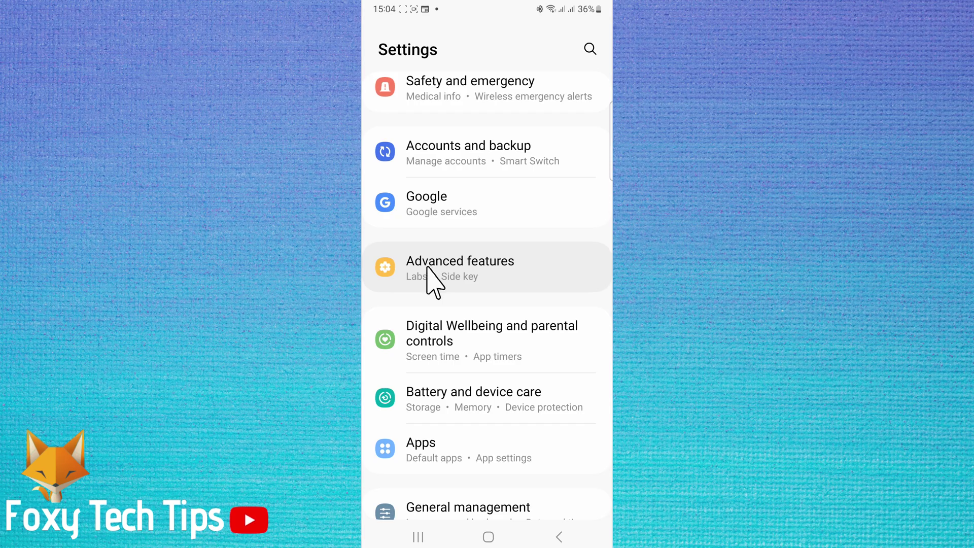
left_click(452, 270)
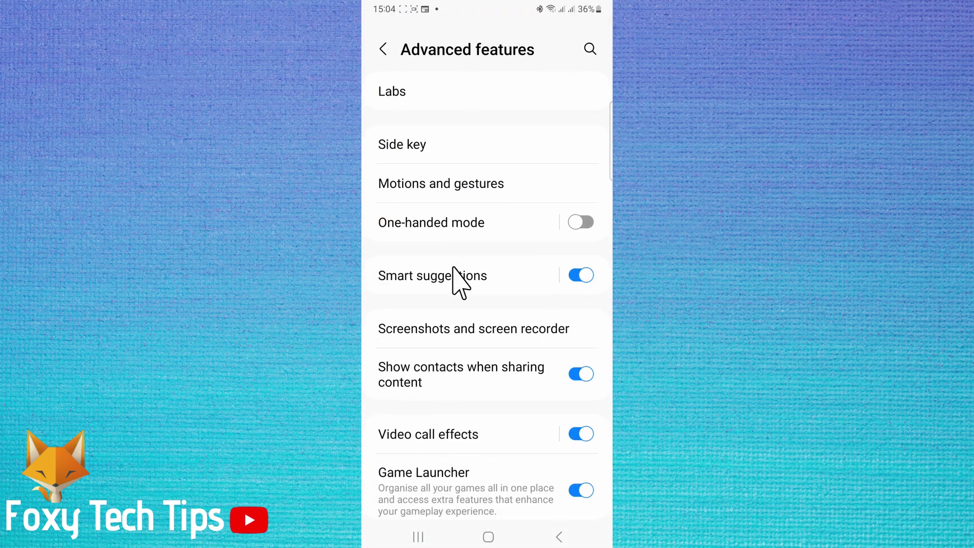
left_click(410, 155)
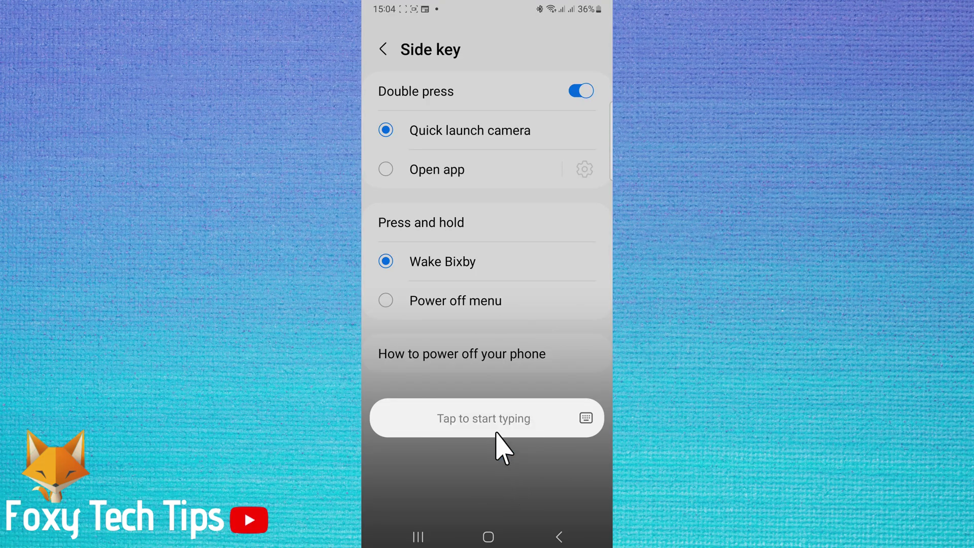
Step: Dismiss the Bixby prompt and set side key press-and-hold to Power off menu, then test it
left_click(512, 390)
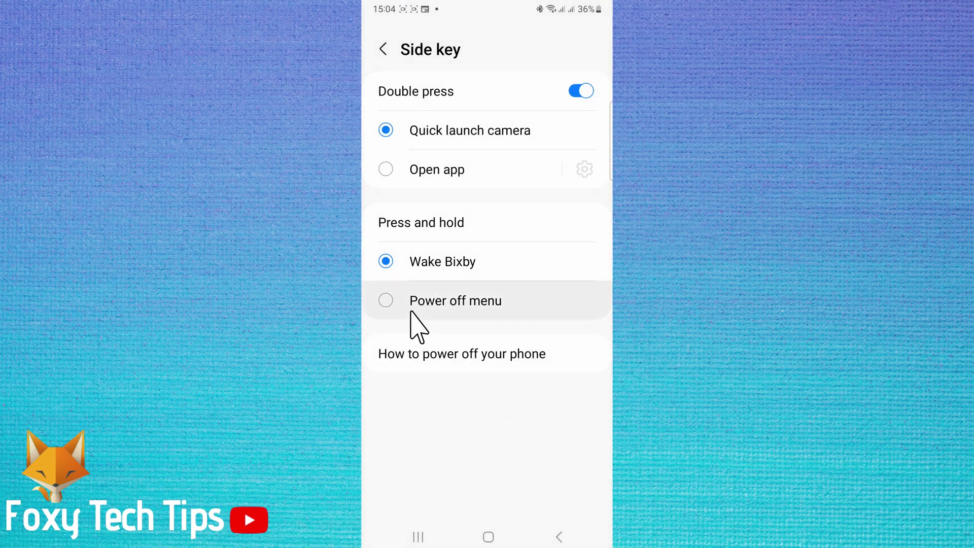
left_click(453, 307)
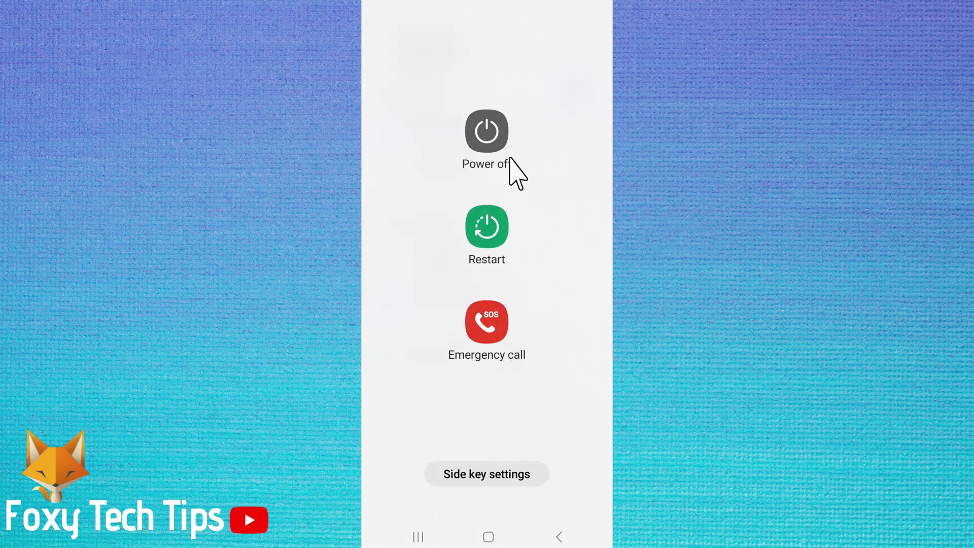
left_click(558, 537)
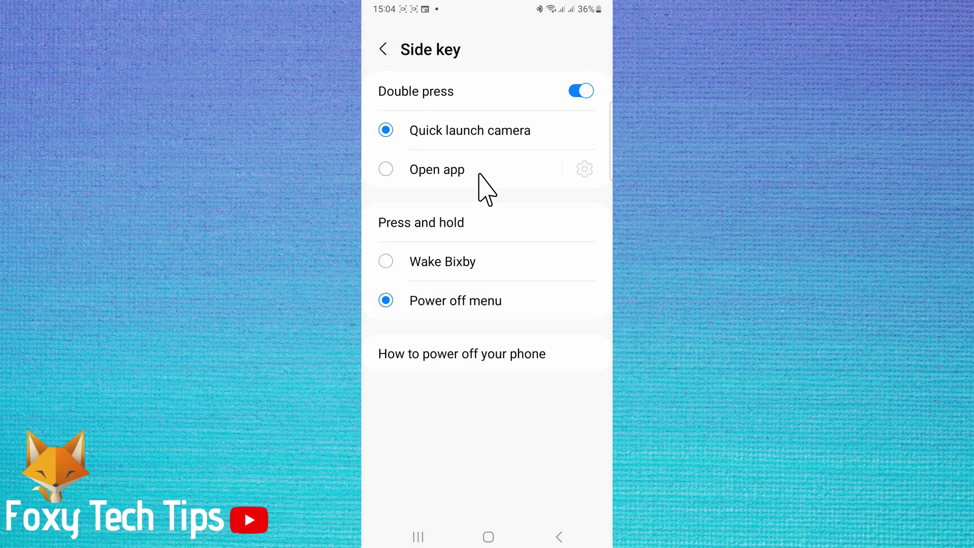
Step: Return from Side key to the main Settings list and open Apps
left_click(383, 50)
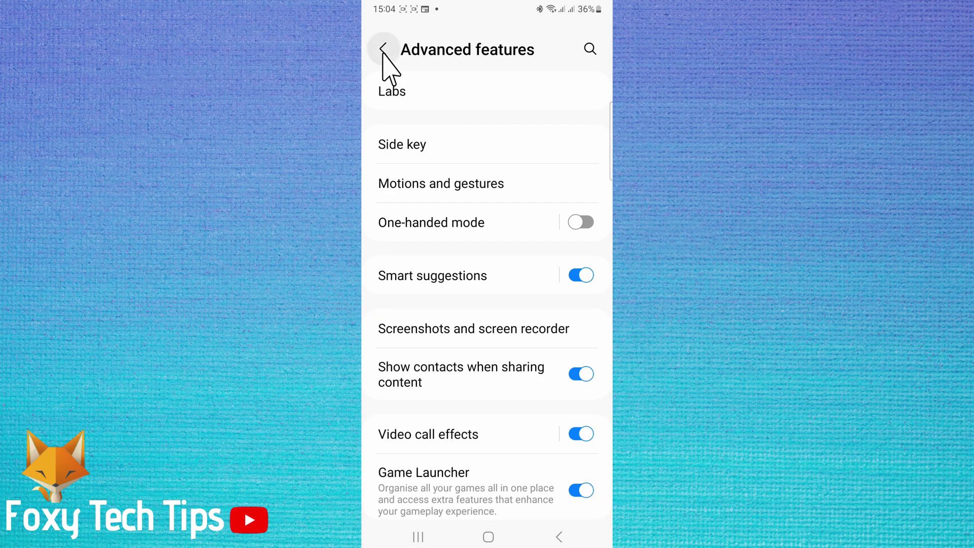
left_click(383, 50)
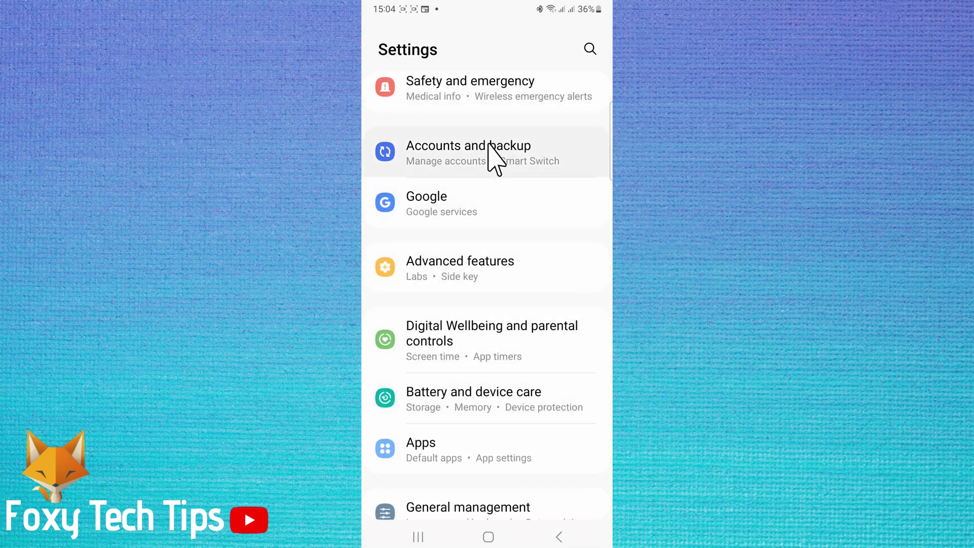
left_click(421, 451)
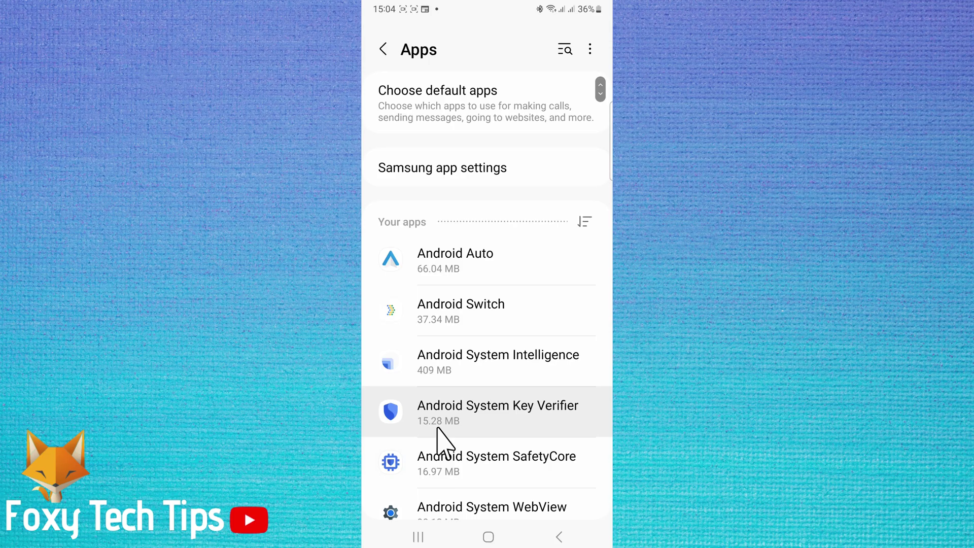
scroll(440, 431, "down", 15)
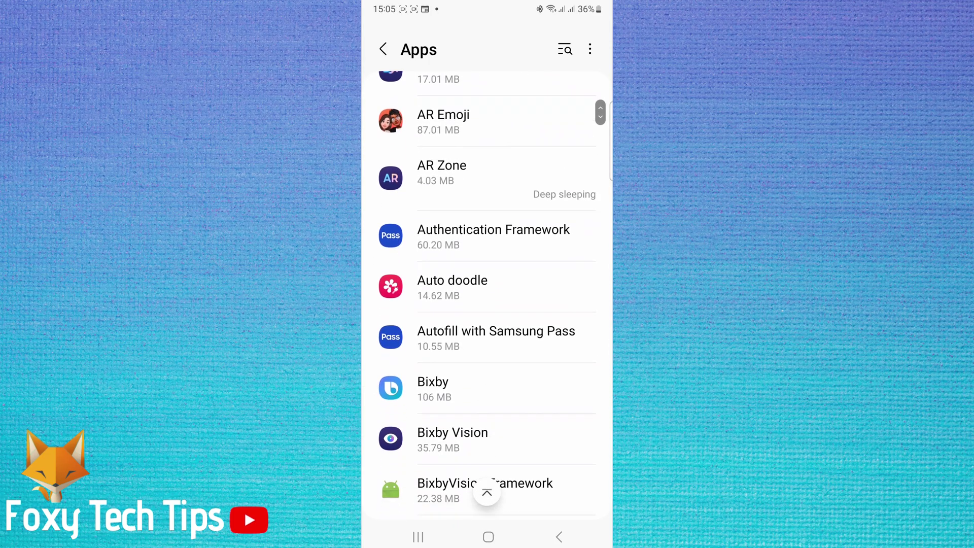
scroll(487, 294, "up", 2)
scroll(487, 294, "down", 1)
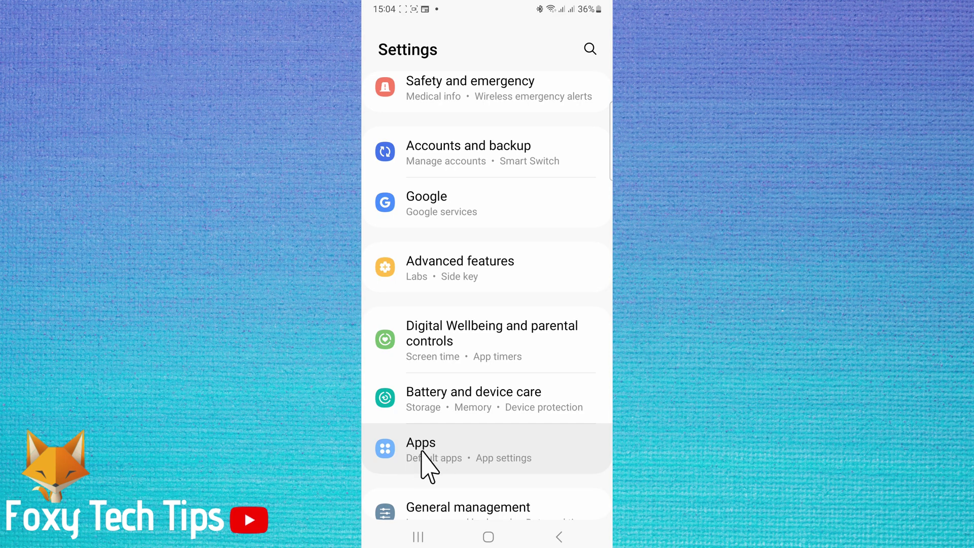
Step: Reopen Apps and scroll the installed apps list down to Bixby
left_click(422, 452)
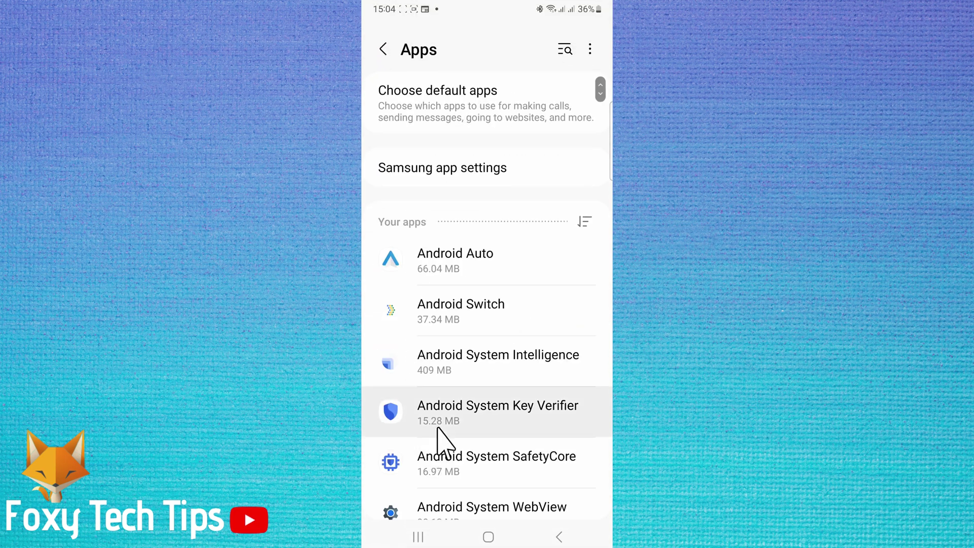
scroll(438, 429, "down", 10)
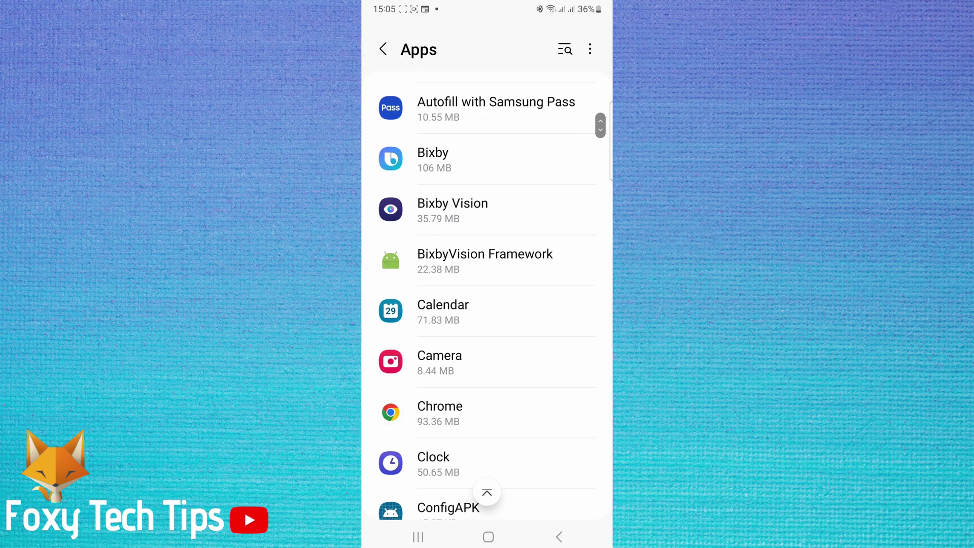
scroll(491, 295, "down", 3)
scroll(491, 296, "up", 3)
scroll(492, 295, "down", 1)
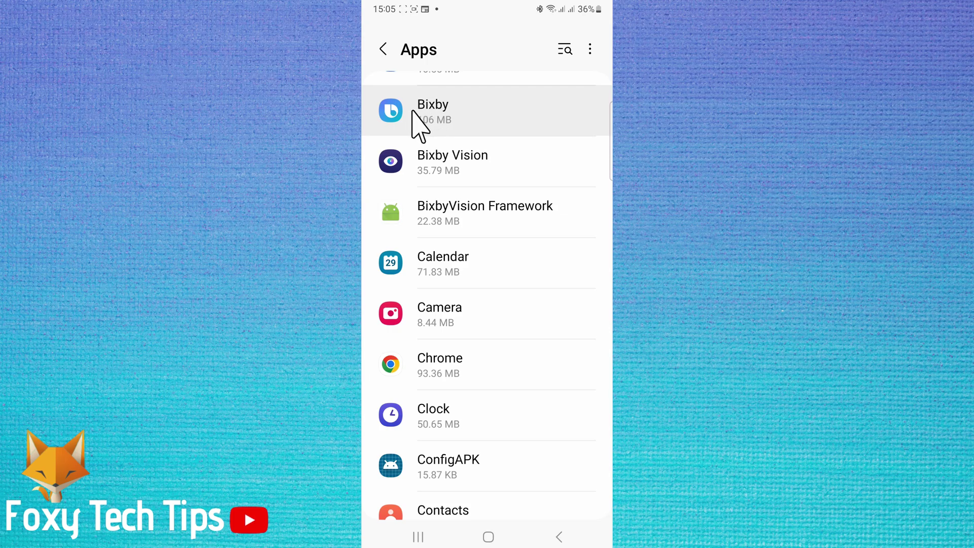
Step: From Bixby's app info, open Bixby settings > Voice wake-up and switch it Off
left_click(428, 111)
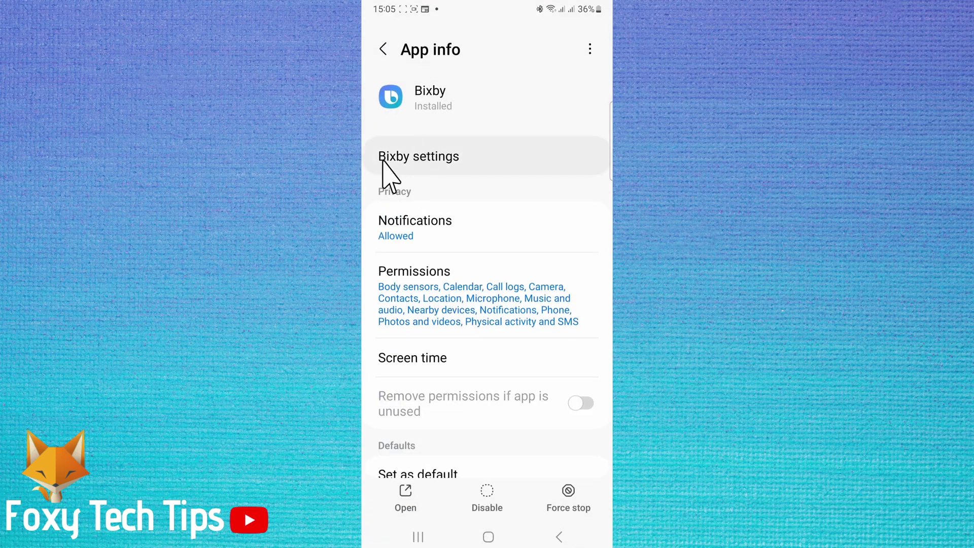
left_click(420, 162)
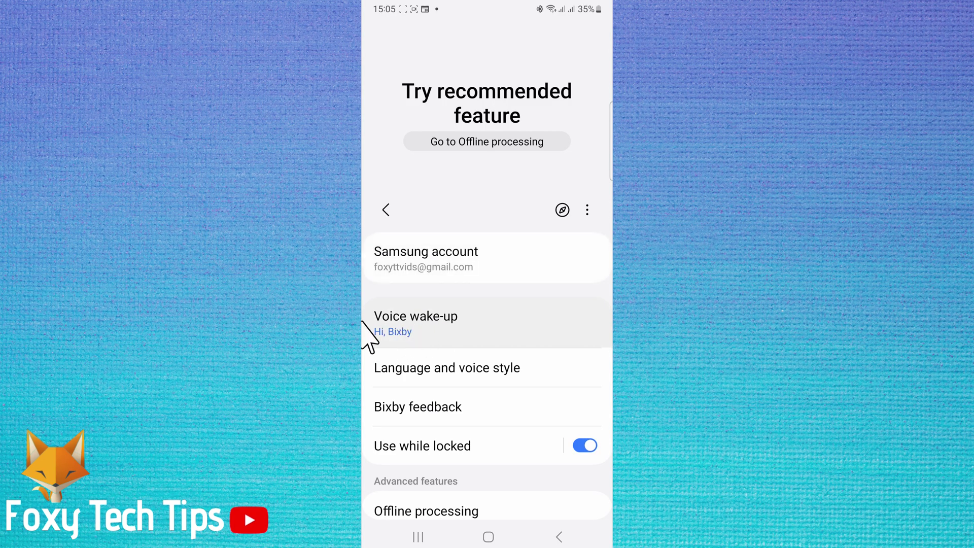
left_click(434, 324)
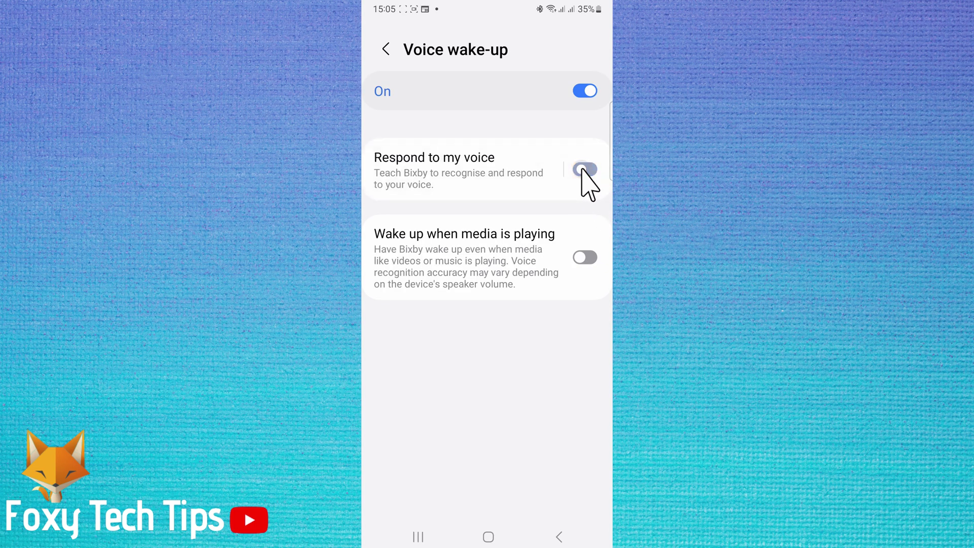
left_click(585, 92)
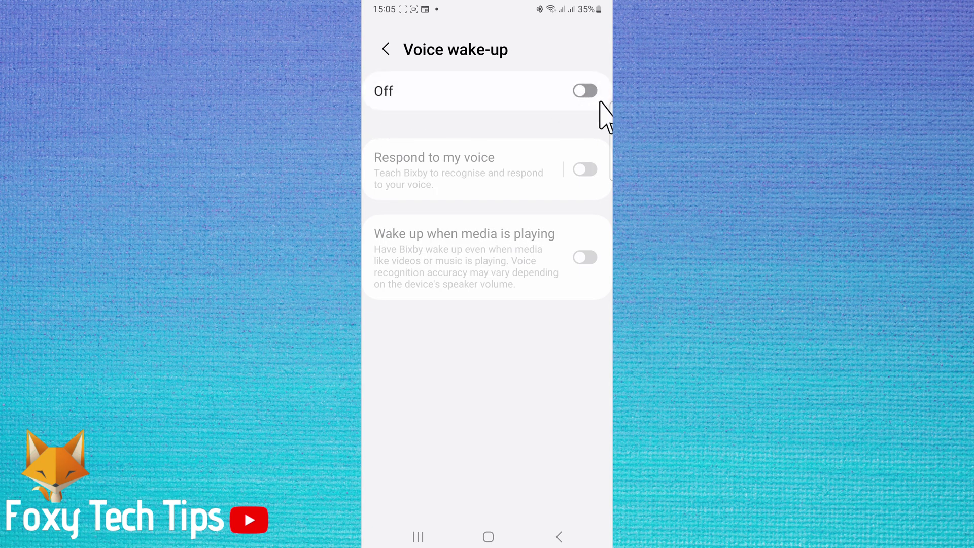
Step: In Bixby settings, choose Leave Bixby, confirm deleting its data, then return to the settings list
left_click(386, 49)
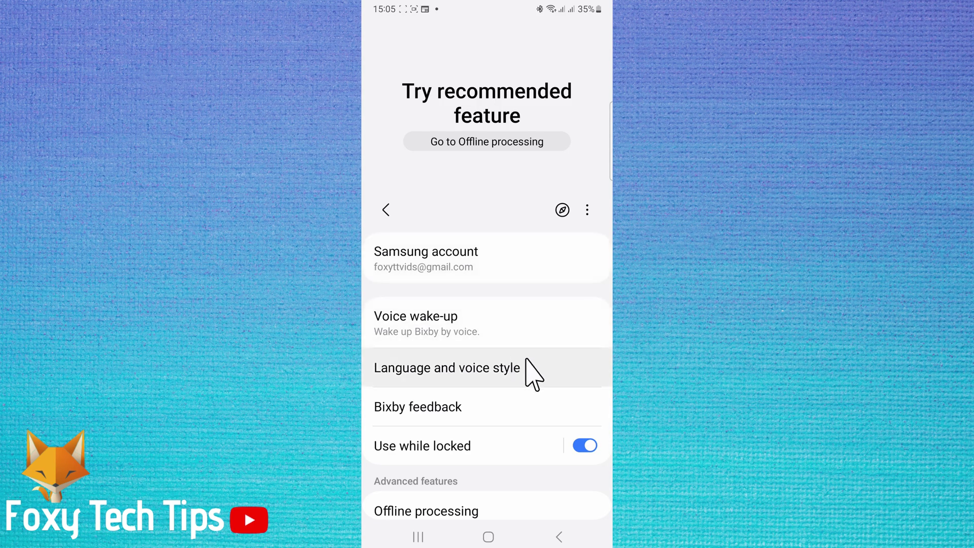
scroll(528, 365, "down", 5)
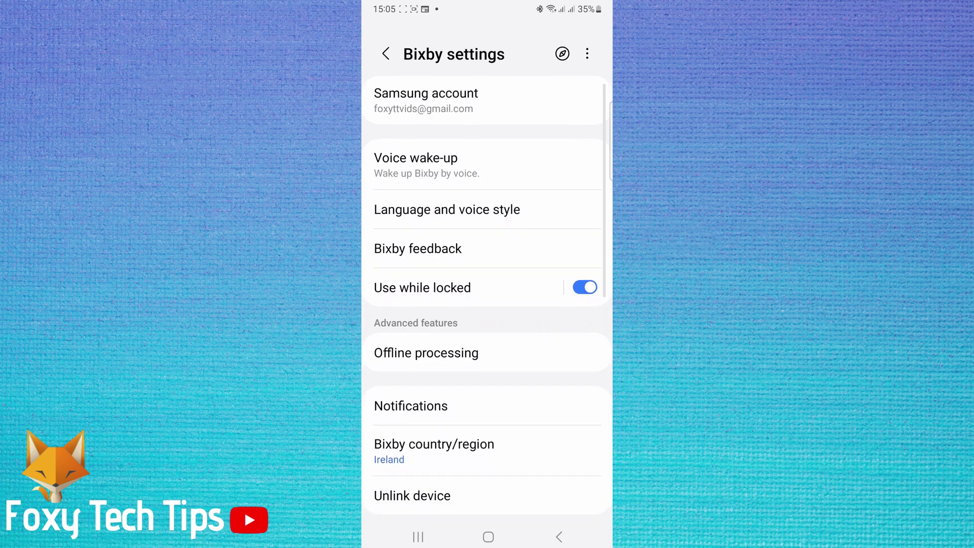
scroll(487, 294, "down", 6)
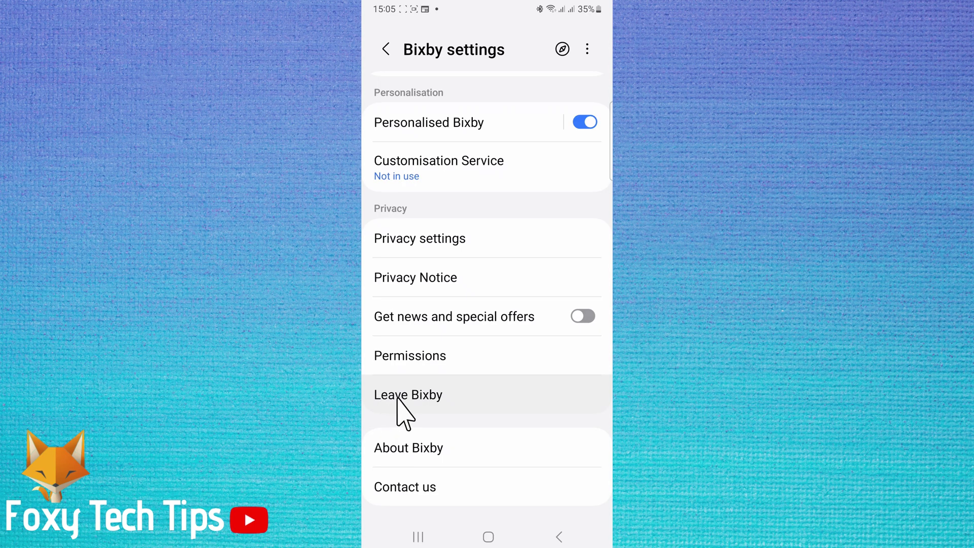
left_click(416, 401)
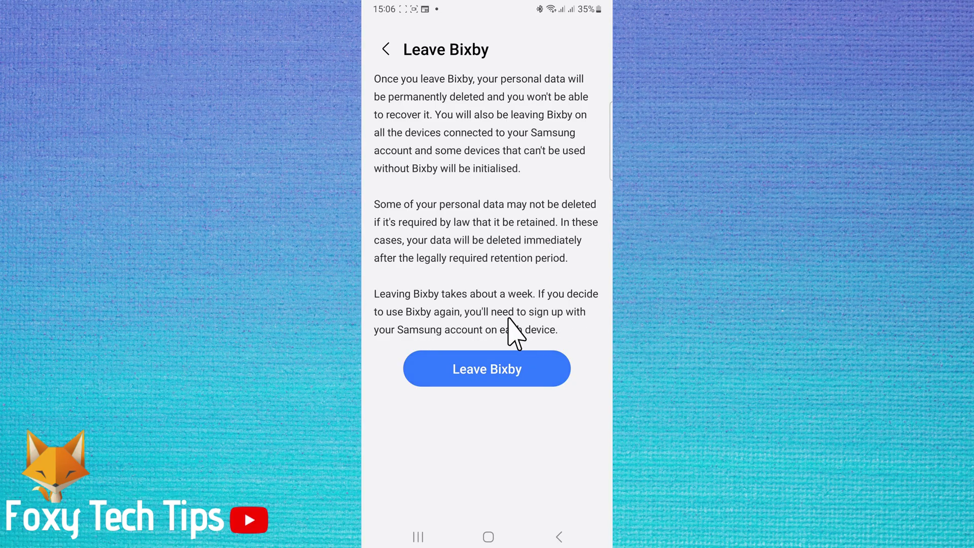
left_click(484, 374)
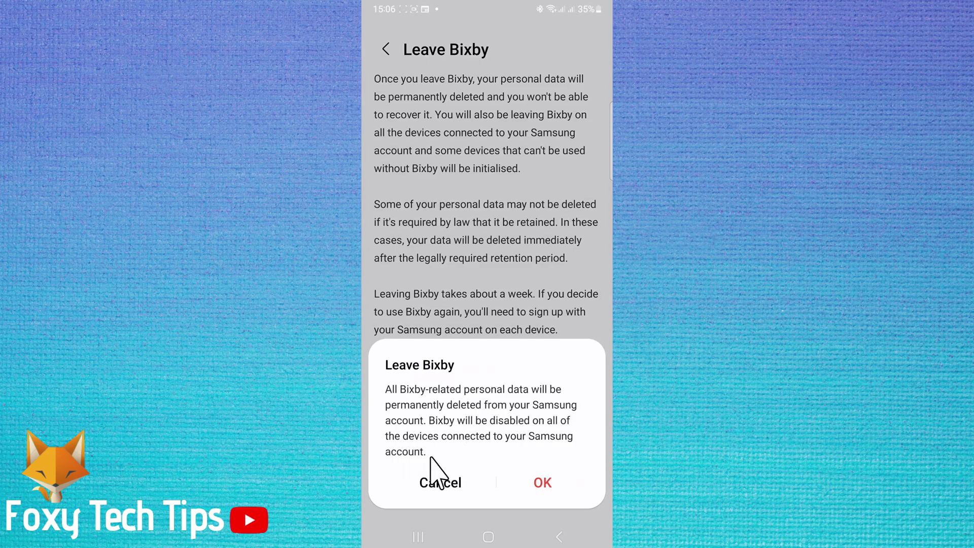
left_click(558, 489)
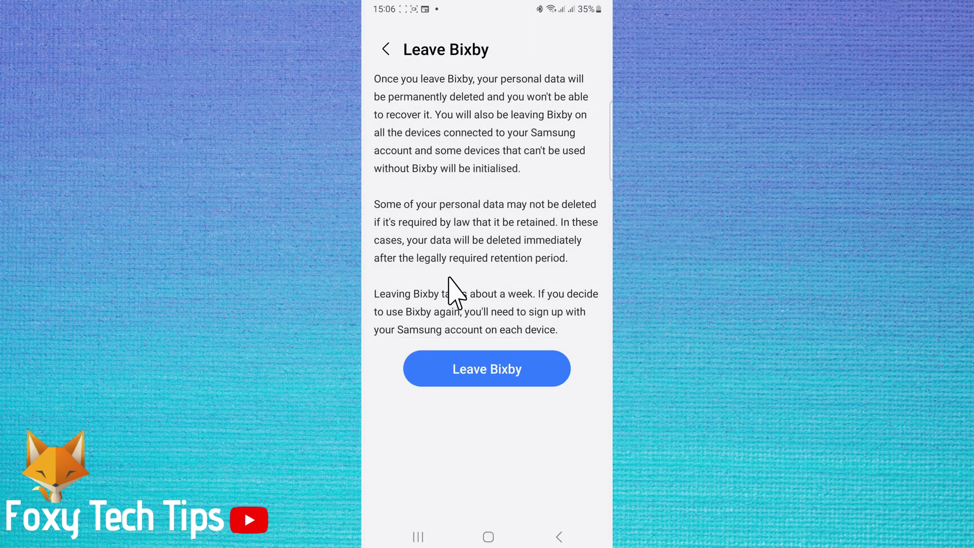
left_click(386, 49)
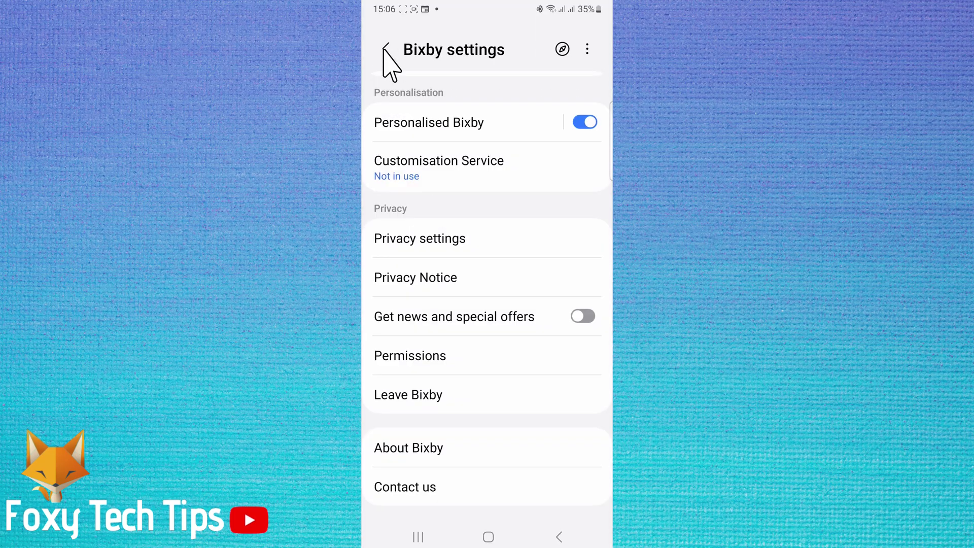
Step: Back on Bixby's App info, disable the Bixby app
left_click(386, 49)
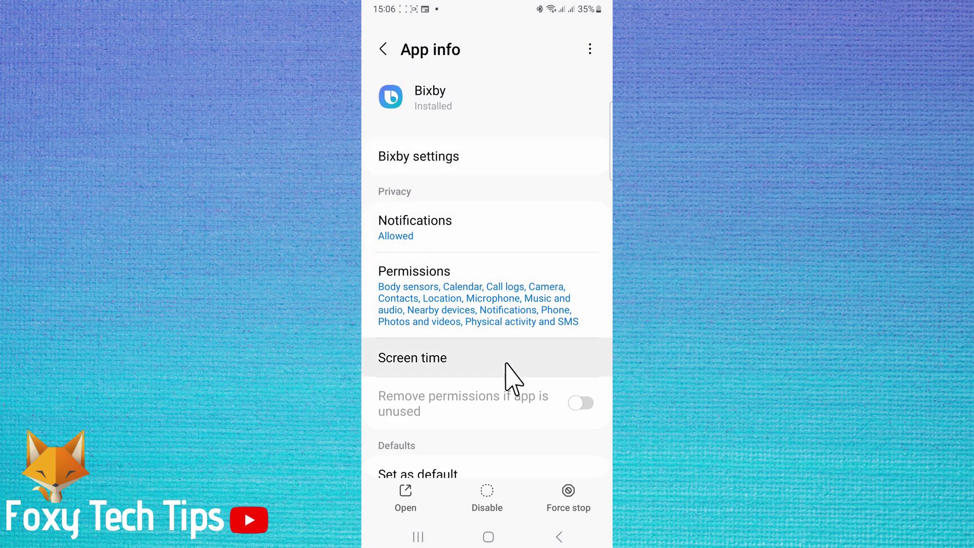
left_click(490, 507)
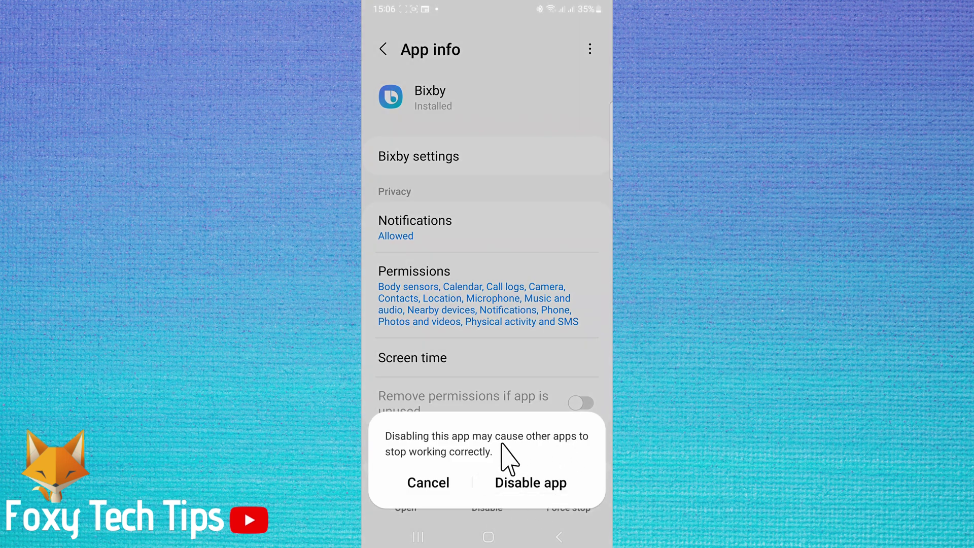
left_click(531, 482)
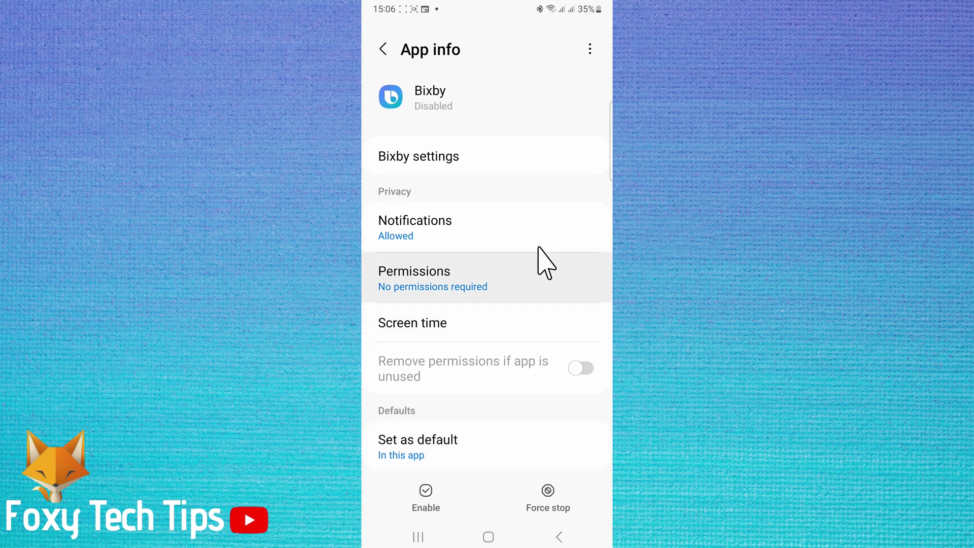
Step: Turn off Allow notifications for Bixby so its notifications are blocked
left_click(425, 238)
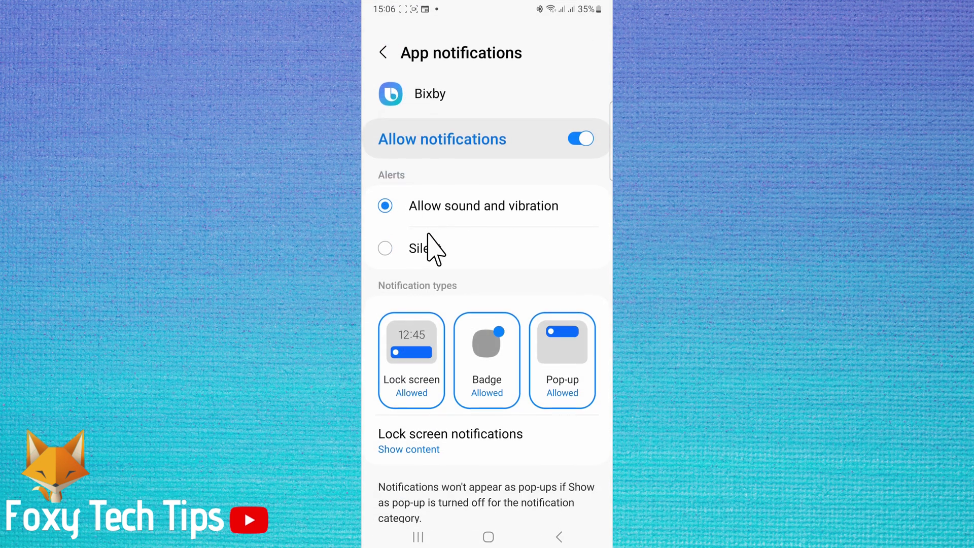
left_click(581, 135)
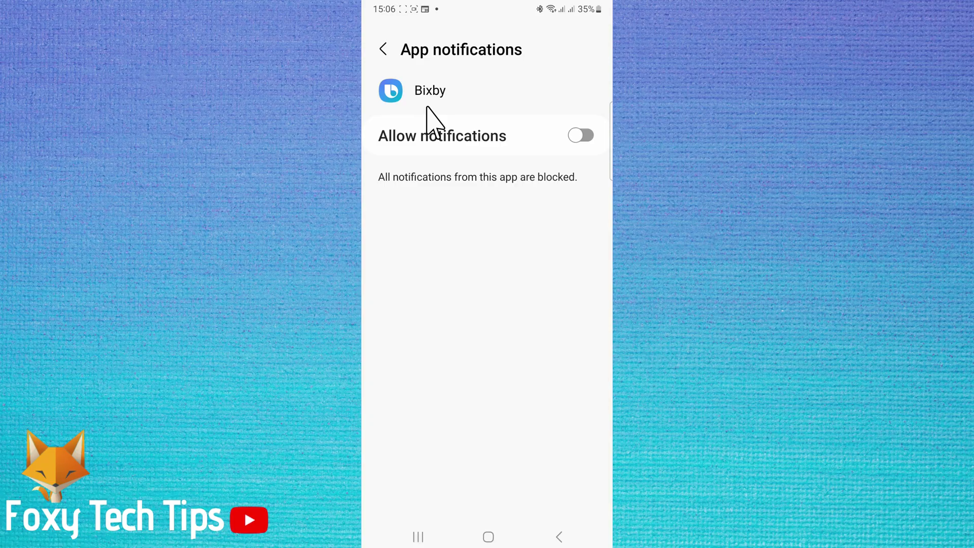
left_click(381, 50)
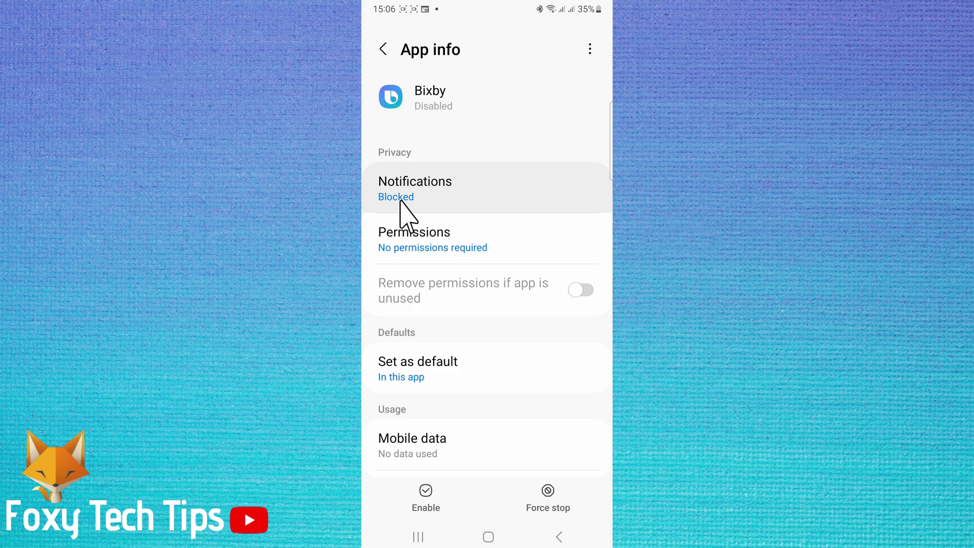
Step: Turn off Bixby's Appear on top permission
scroll(546, 218, "down", 5)
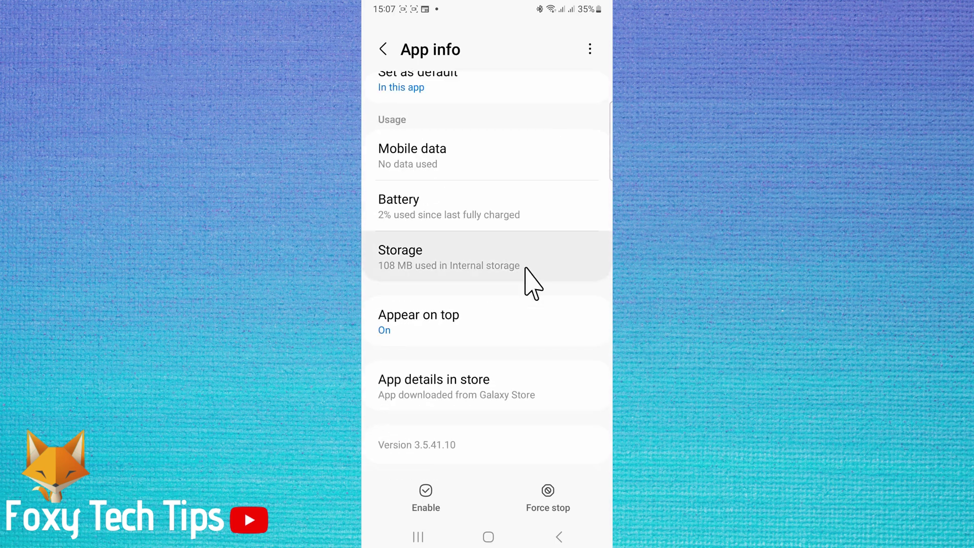
left_click(419, 325)
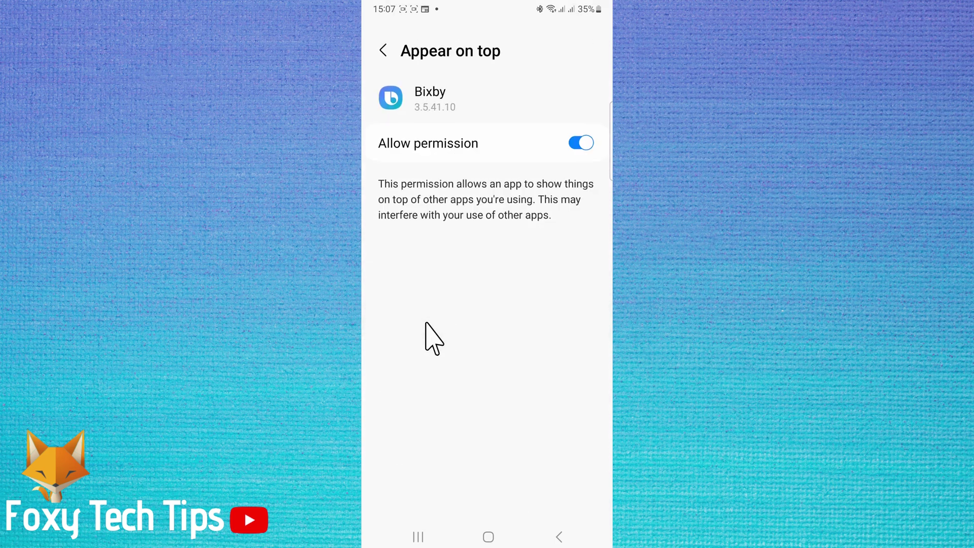
left_click(580, 144)
left_click(384, 49)
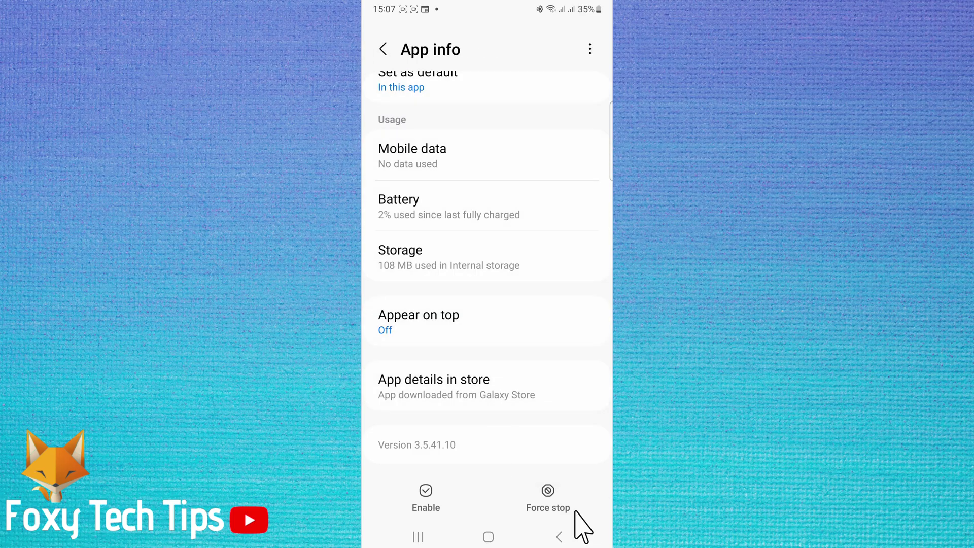
Step: Force stop Bixby and go to the home screen
left_click(546, 494)
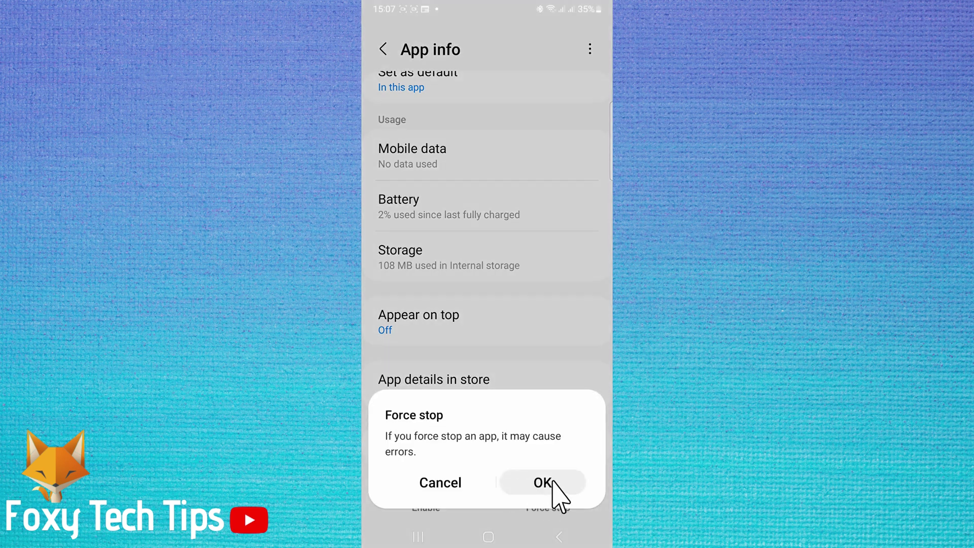
left_click(541, 484)
scroll(594, 441, "down", 2)
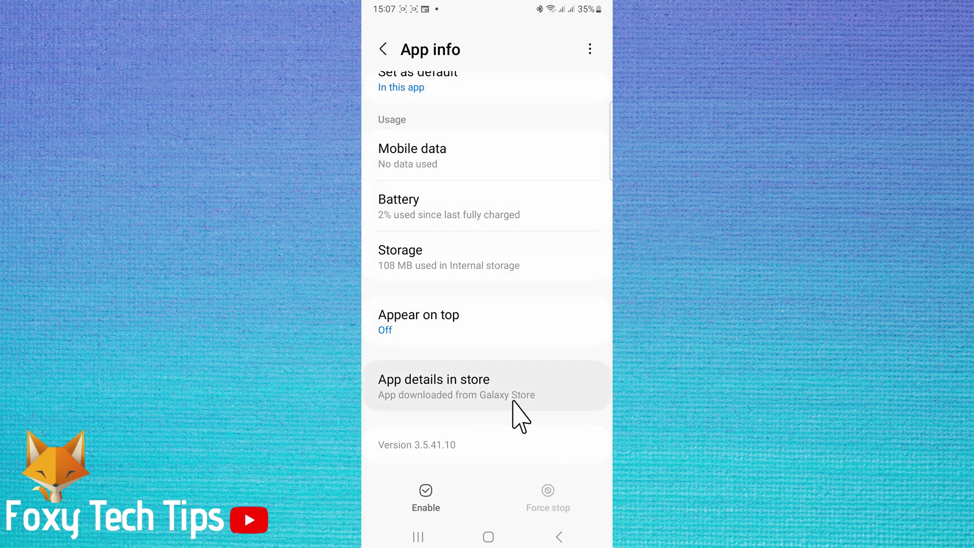
left_click(488, 538)
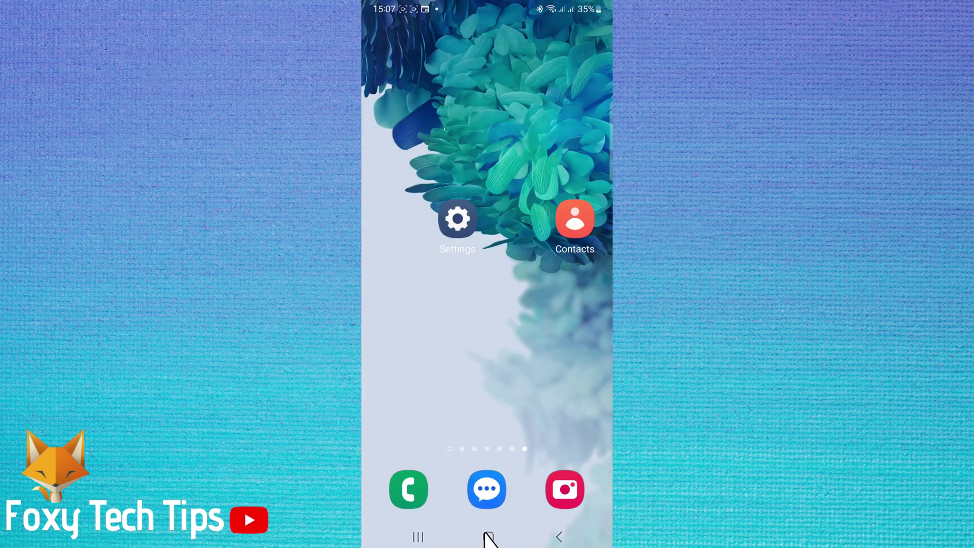